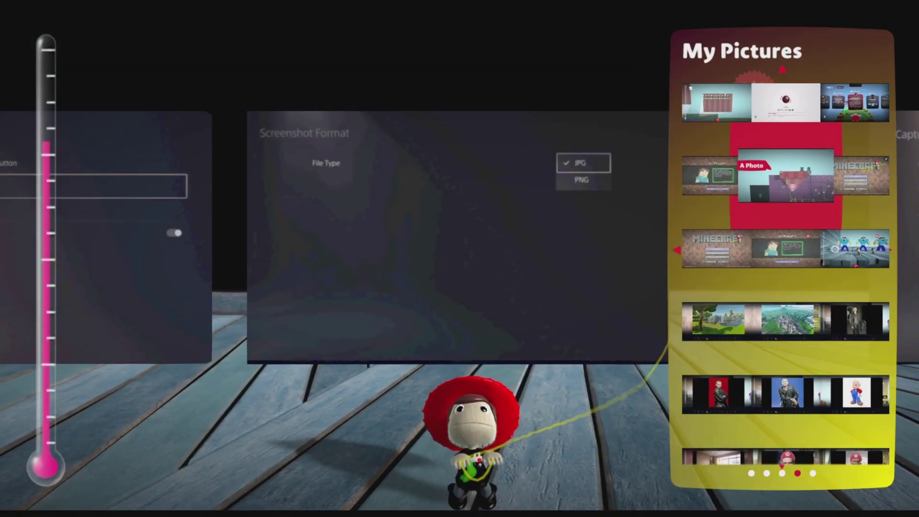
Close and reopen the My Pictures collection, with the console messages overlay appearing
key(Up)
key(Up)
key(Up)
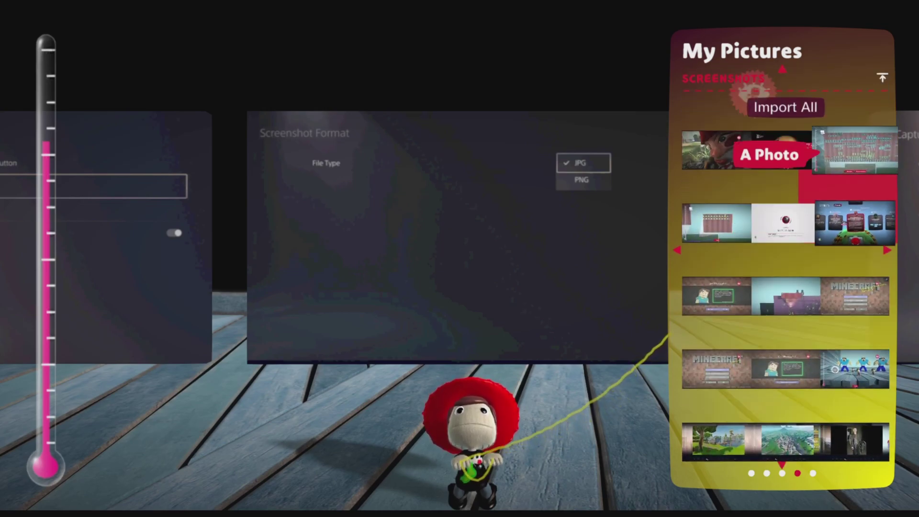
key(Escape)
key(Escape)
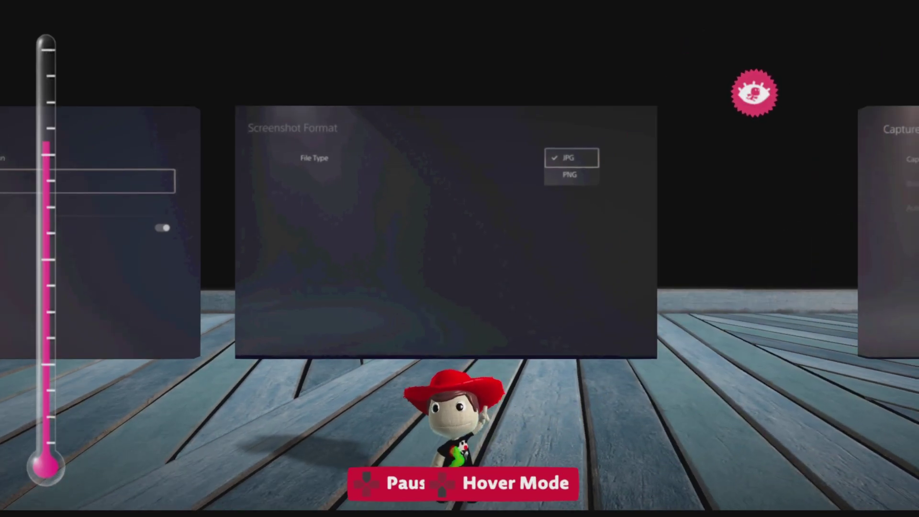
key(Return)
key(Return)
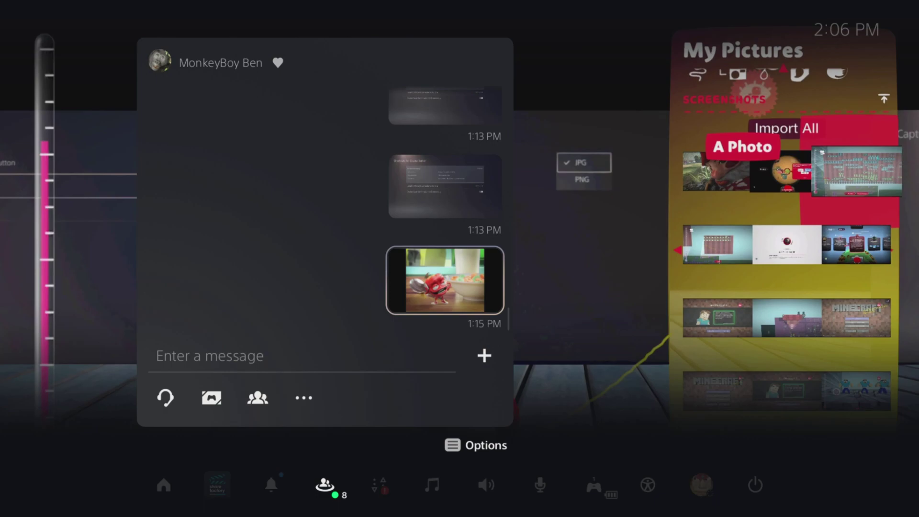
Play the shared video message in full view, then close it to return to the level
key(Return)
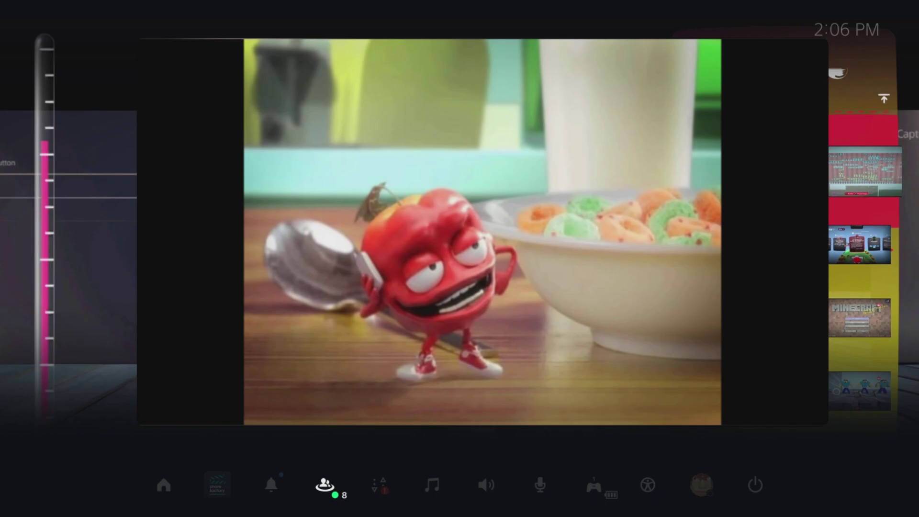
key(Escape)
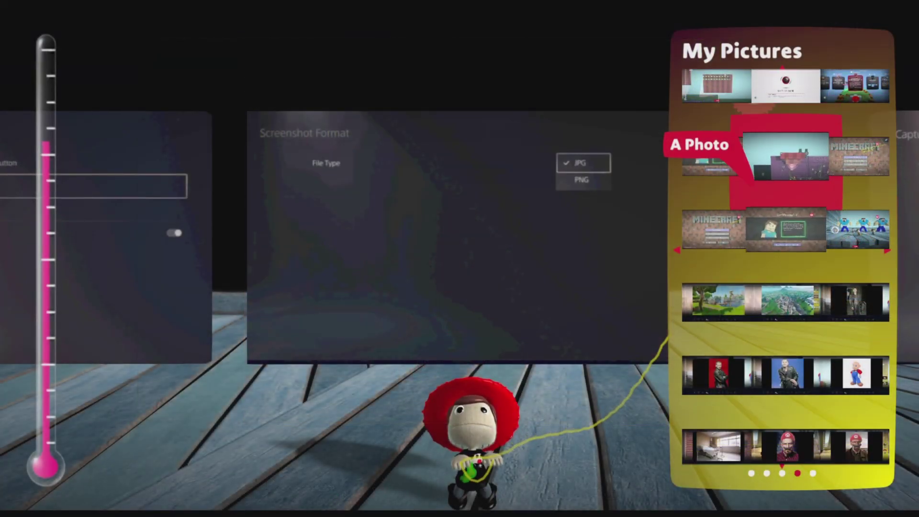
Close the My Pictures collection to get back to the level
key(Escape)
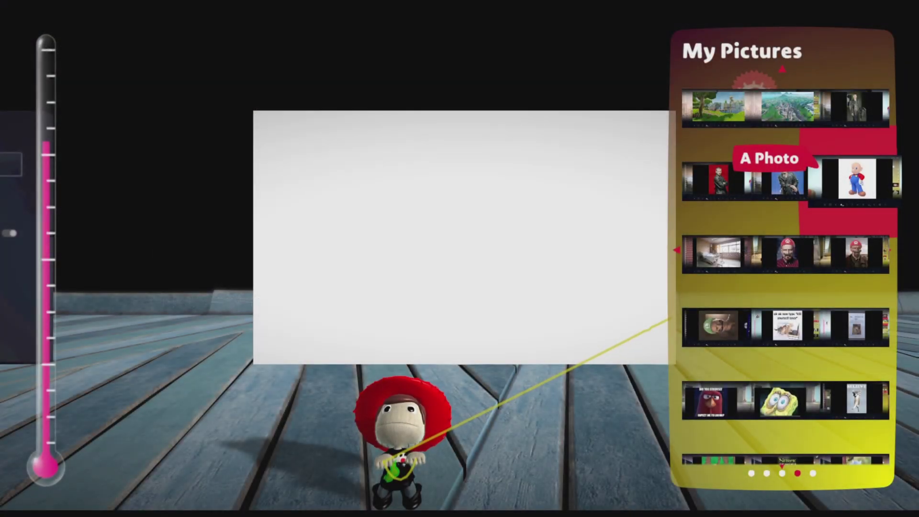
Browse My Pictures to the Mario photo and pick it as a sticker
key(Right)
key(Up)
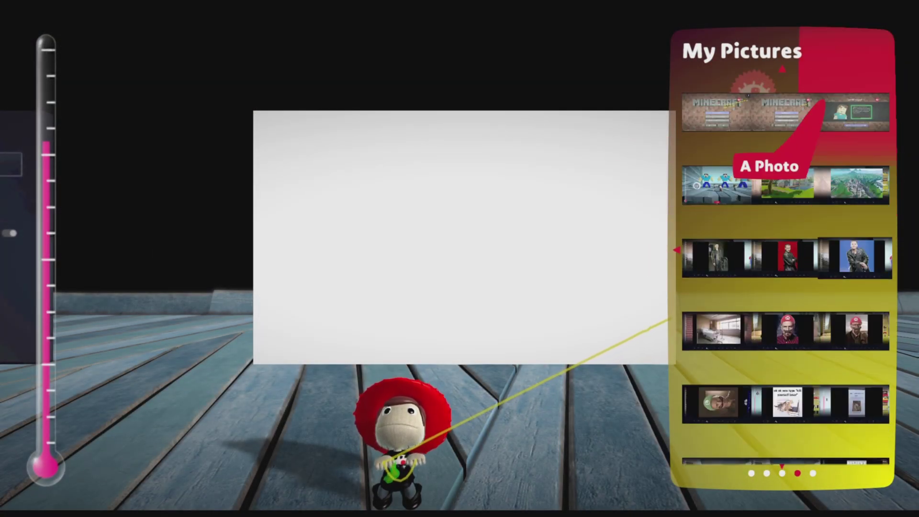
key(Up)
key(Down)
key(Down)
key(Down)
key(Down)
key(Return)
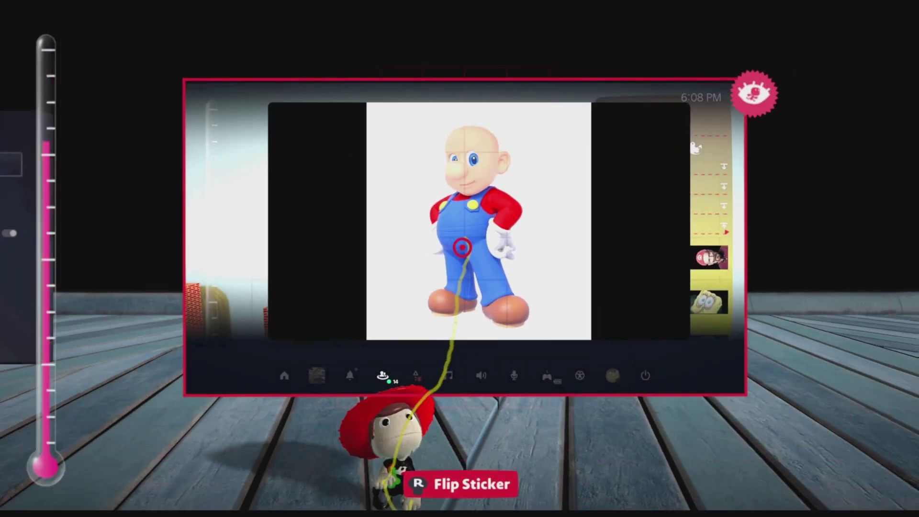
Stick the Mario photo onto the white board and switch to sticker and decoration editing
key(Return)
key(Left)
key(Left)
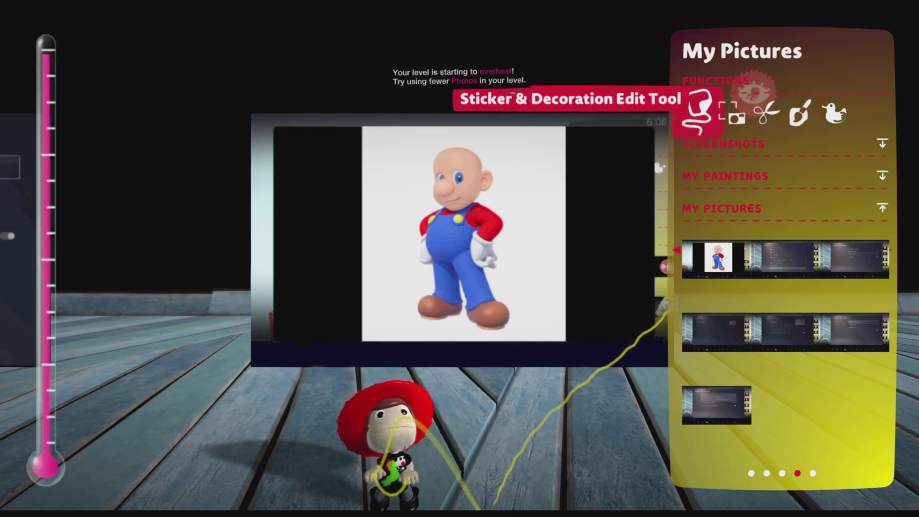
key(Escape)
key(Escape)
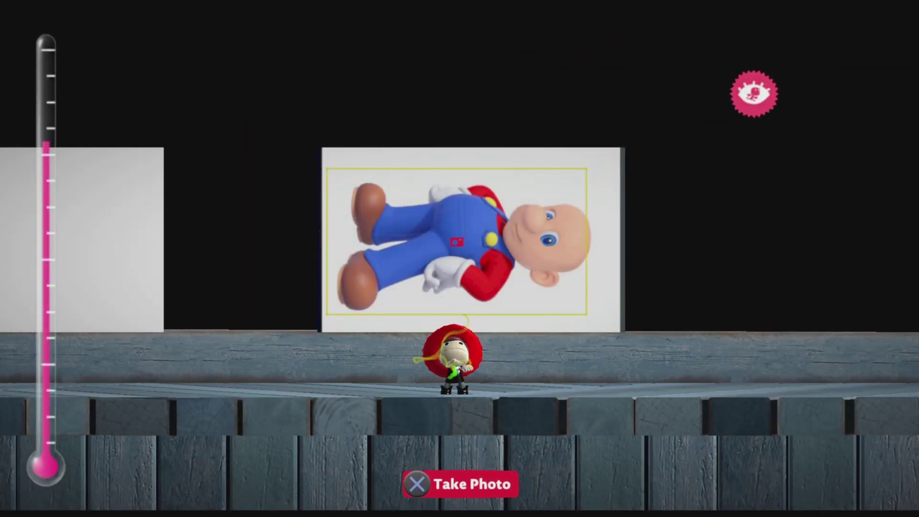
Capture the framed Mario sticker board as a photo
key(Return)
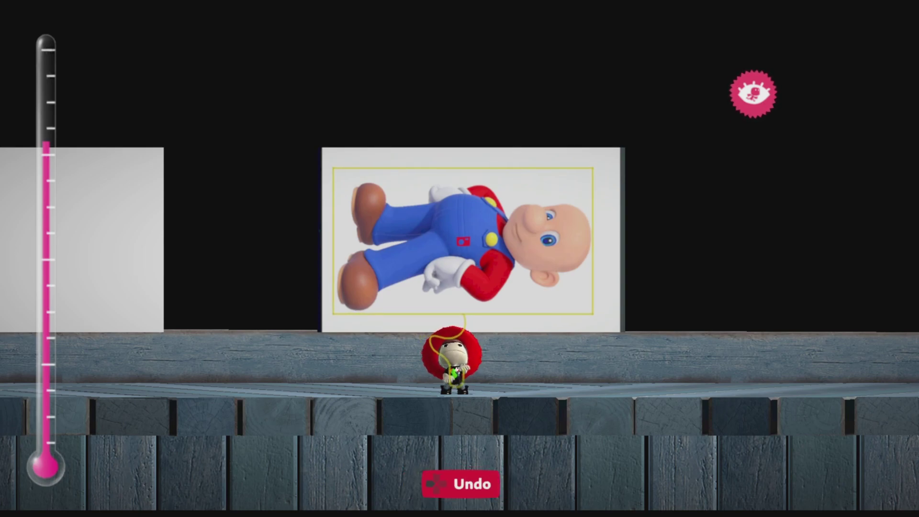